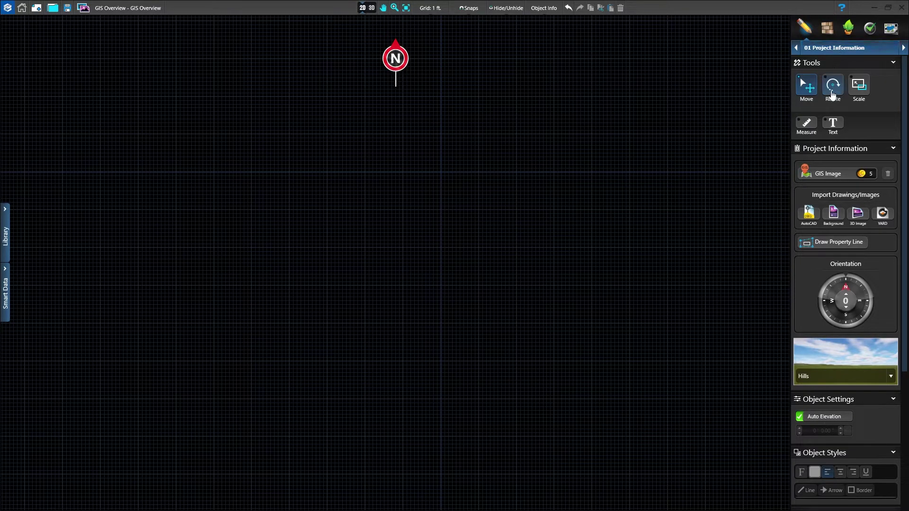
# Drop the map pin on the property and preview its aerial image at Good quality, 2 inches/pixel.
pyautogui.click(833, 178)
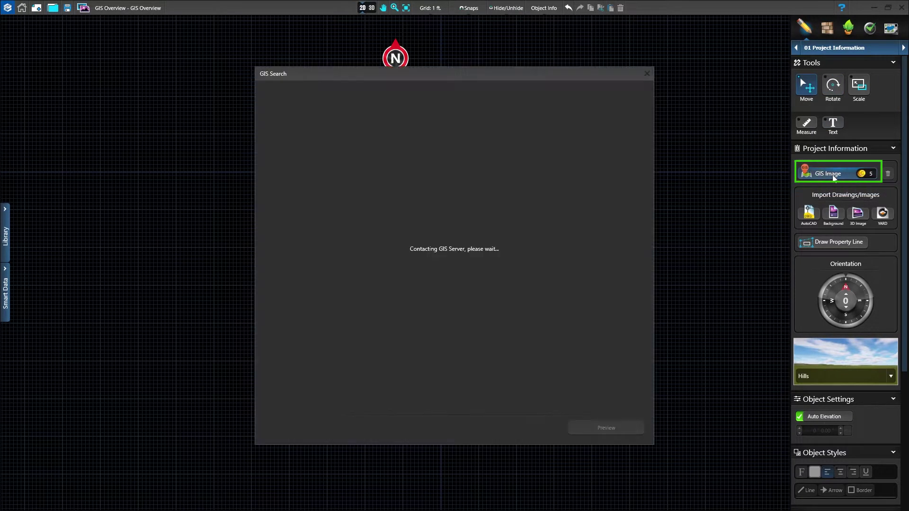
pyautogui.moveTo(450, 144); pyautogui.dragTo(271, 146)
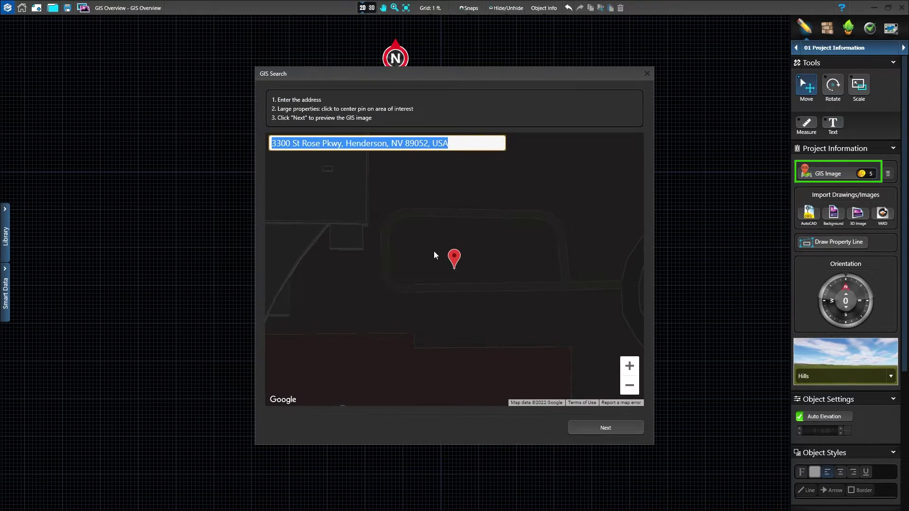
pyautogui.moveTo(455, 260); pyautogui.dragTo(385, 260)
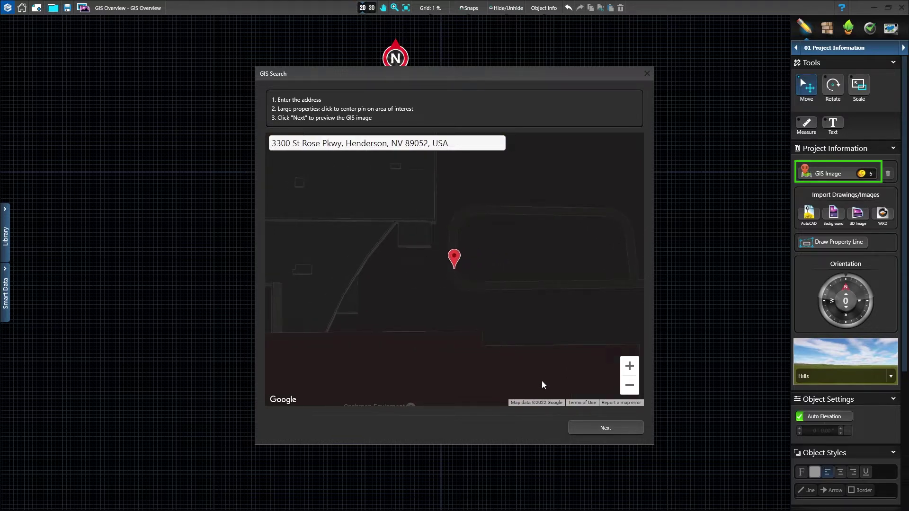
pyautogui.click(595, 426)
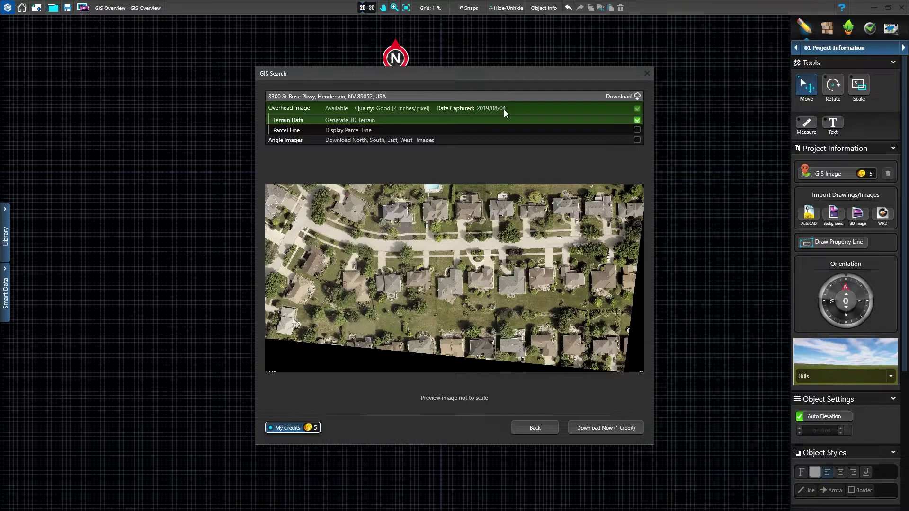
# Include the parcel line and north/south/east/west angle images, then download the GIS data for 1 credit.
pyautogui.click(637, 130)
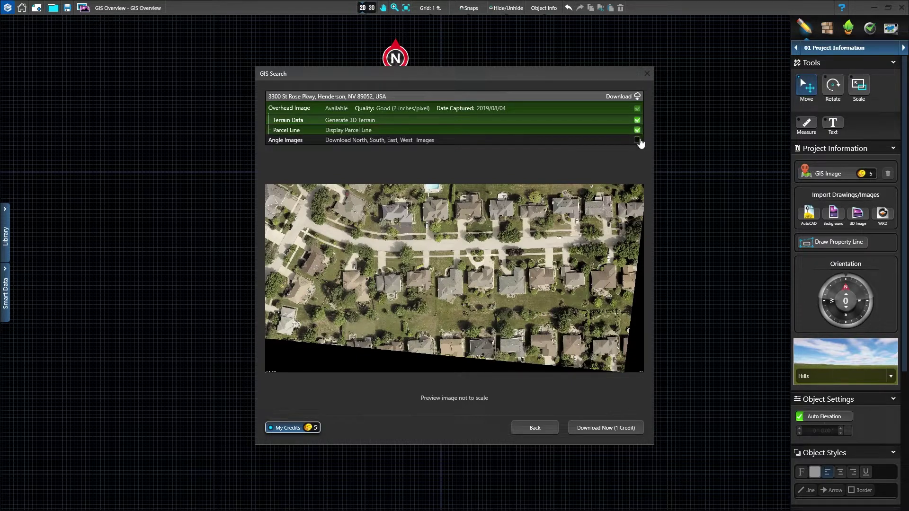
pyautogui.click(637, 140)
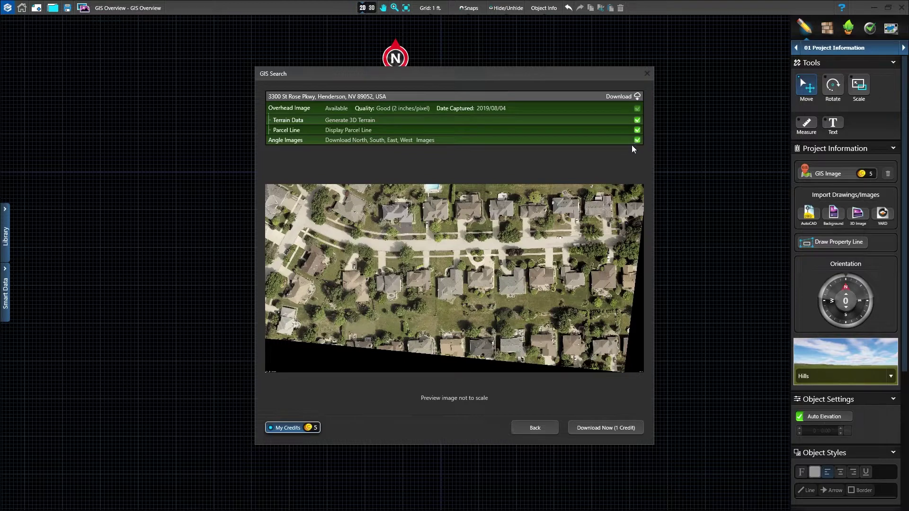
pyautogui.click(610, 429)
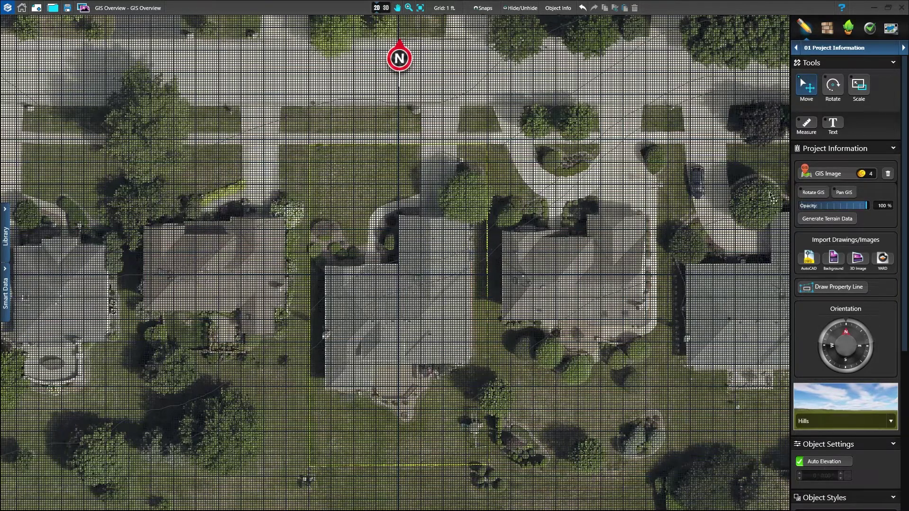
# Check the design stage list once the aerial neighbourhood image loads under the grid.
pyautogui.click(844, 50)
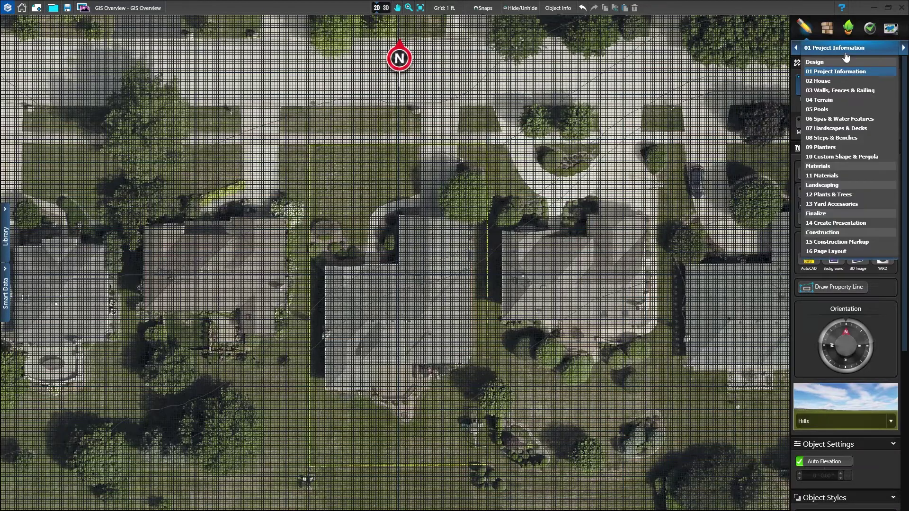
pyautogui.click(836, 100)
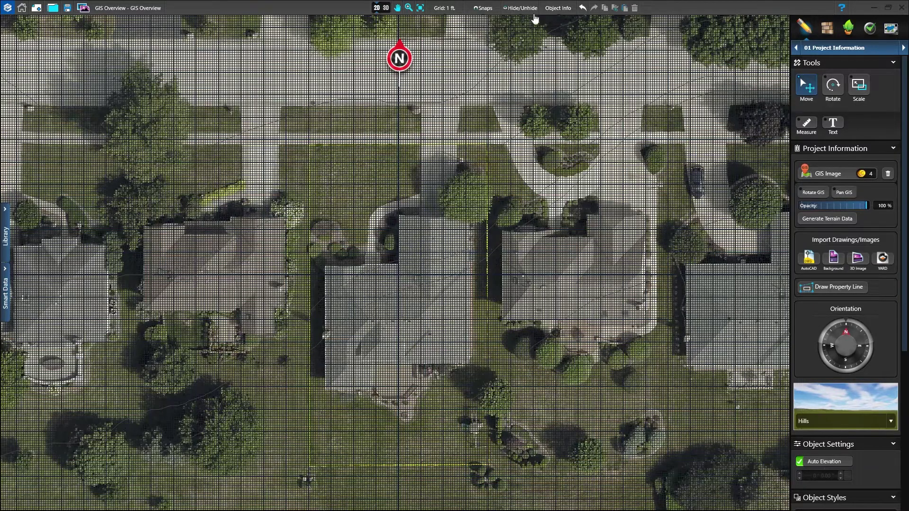
pyautogui.click(521, 8)
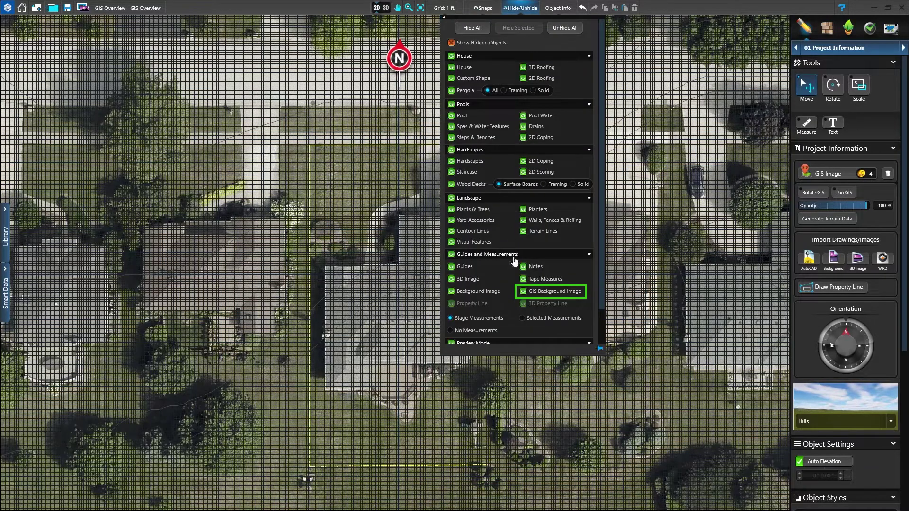
pyautogui.click(523, 292)
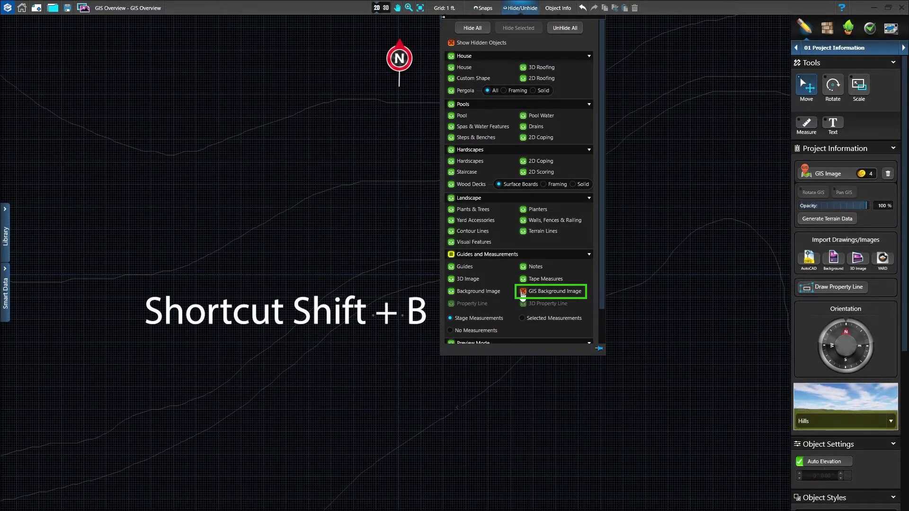
pyautogui.click(522, 292)
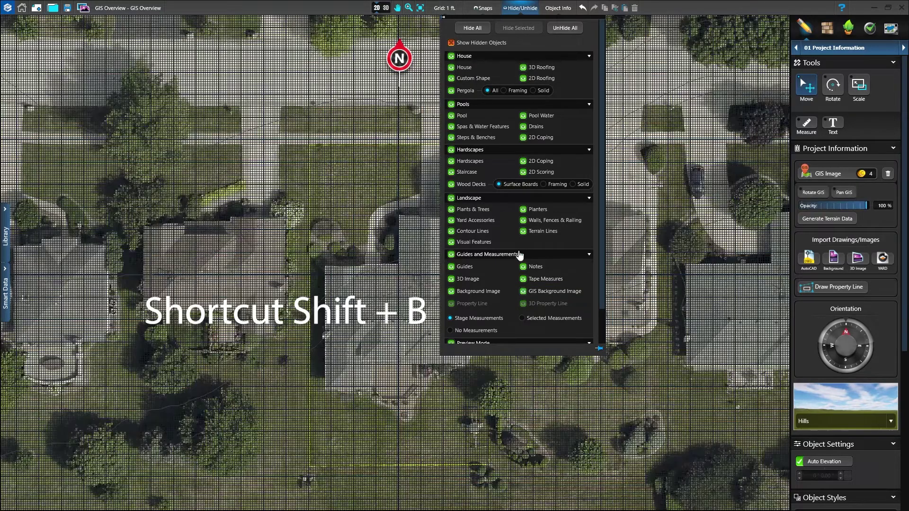
pyautogui.click(518, 9)
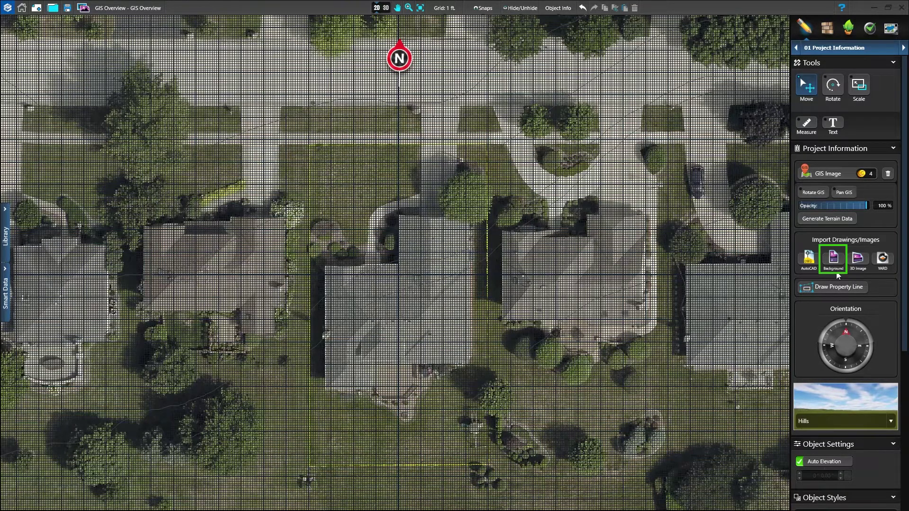
pyautogui.moveTo(866, 205)
pyautogui.mouseDown()
pyautogui.moveTo(831, 208)
pyautogui.moveTo(872, 208)
pyautogui.mouseUp()
pyautogui.click(888, 174)
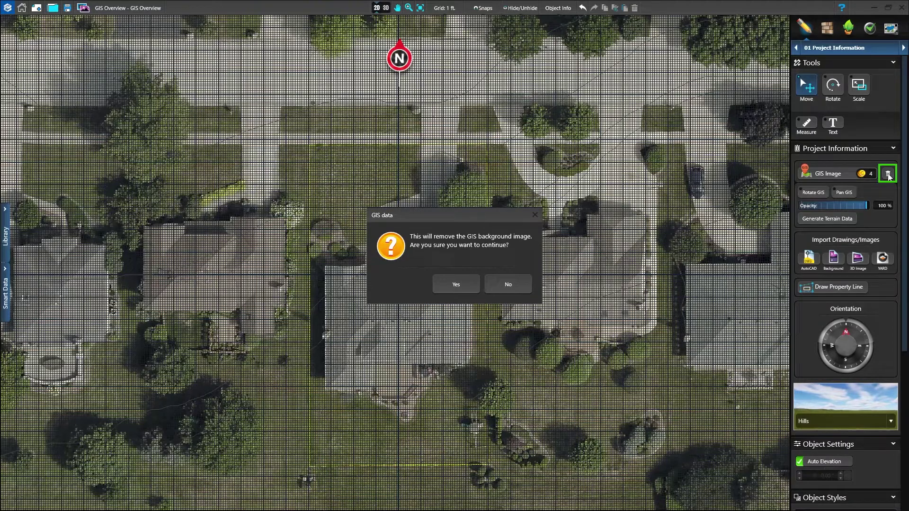
pyautogui.click(510, 285)
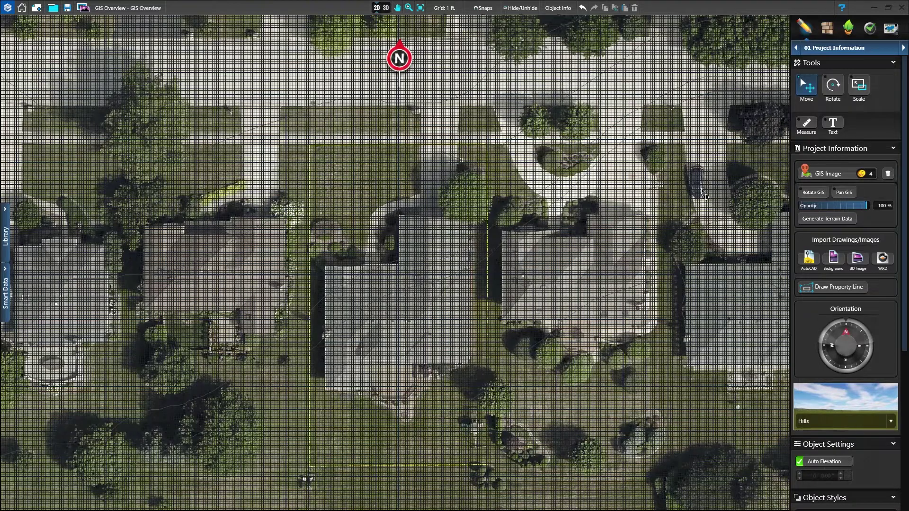
pyautogui.click(797, 182)
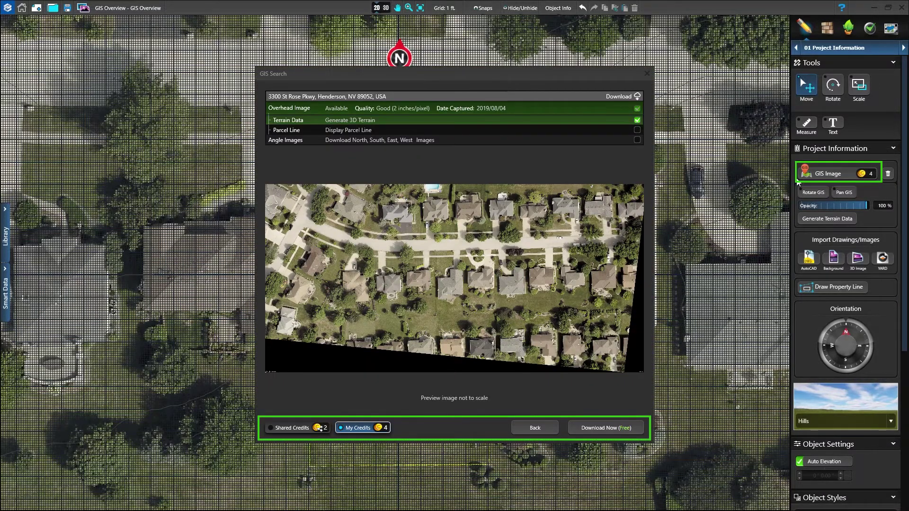
pyautogui.press('Escape')
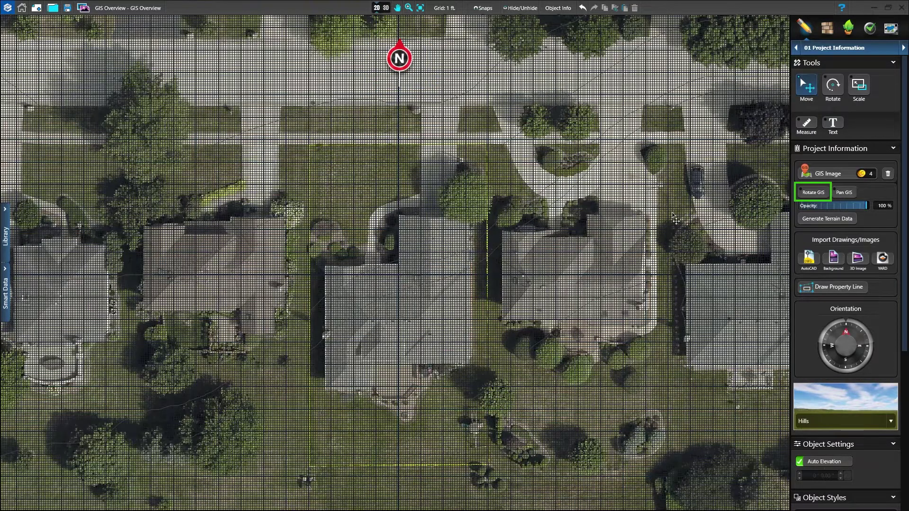
# Rotate the aerial image and nudge it slightly right and up to line up with the grid.
pyautogui.click(812, 194)
pyautogui.moveTo(577, 401); pyautogui.dragTo(715, 190)
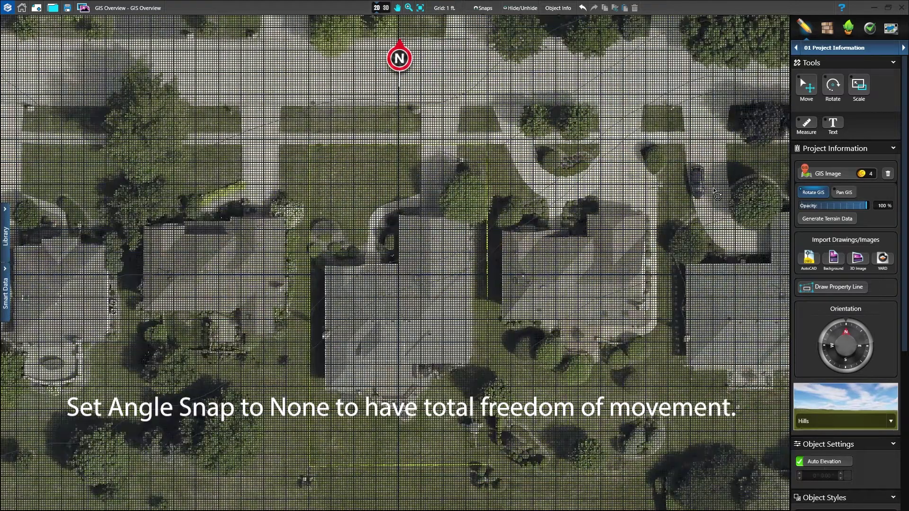
pyautogui.scroll(2, 450, 260)
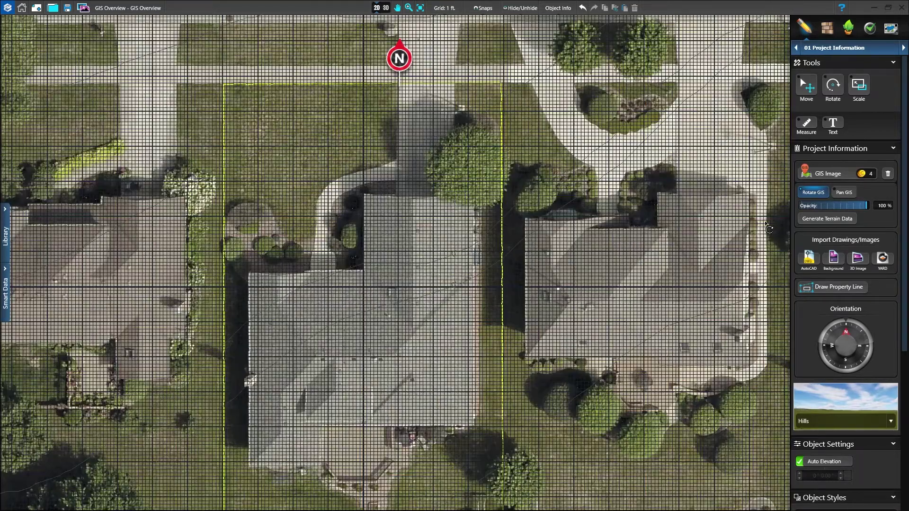
pyautogui.click(844, 192)
pyautogui.click(495, 284)
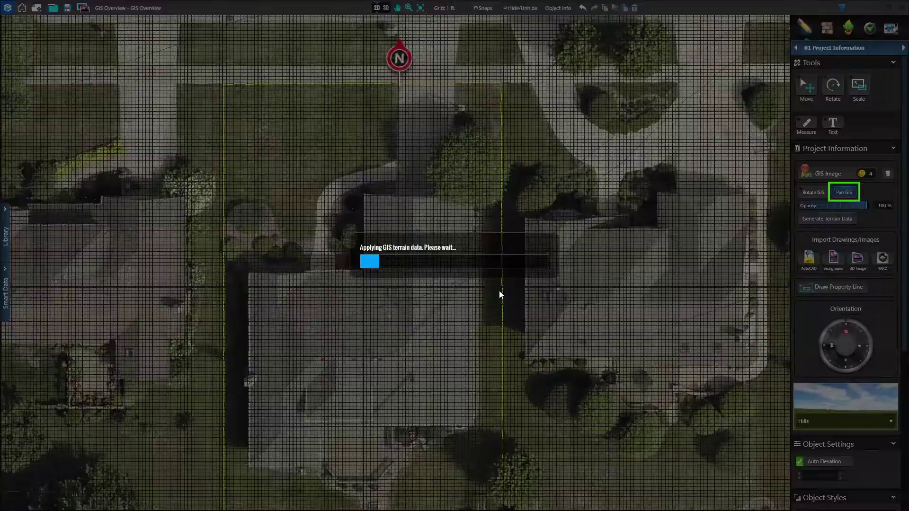
pyautogui.moveTo(435, 284)
pyautogui.mouseDown()
pyautogui.moveTo(465, 282)
pyautogui.moveTo(428, 281)
pyautogui.mouseUp()
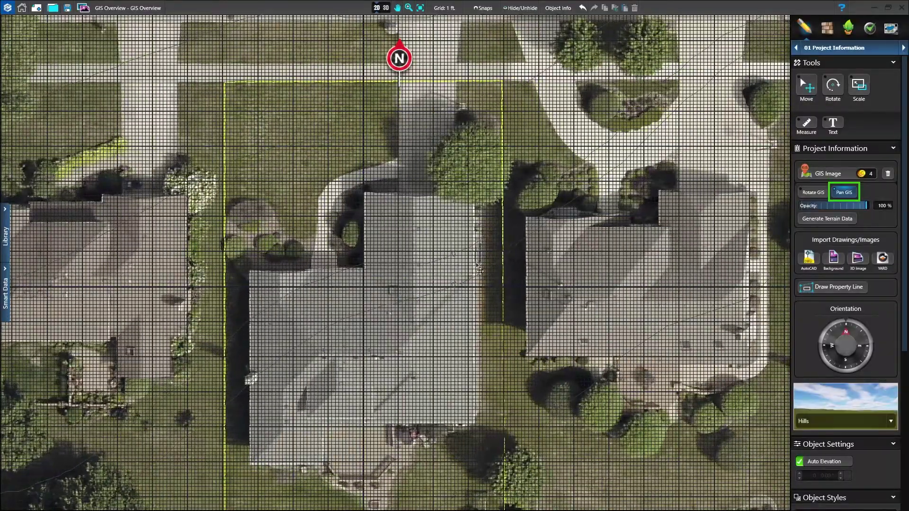
pyautogui.click(844, 192)
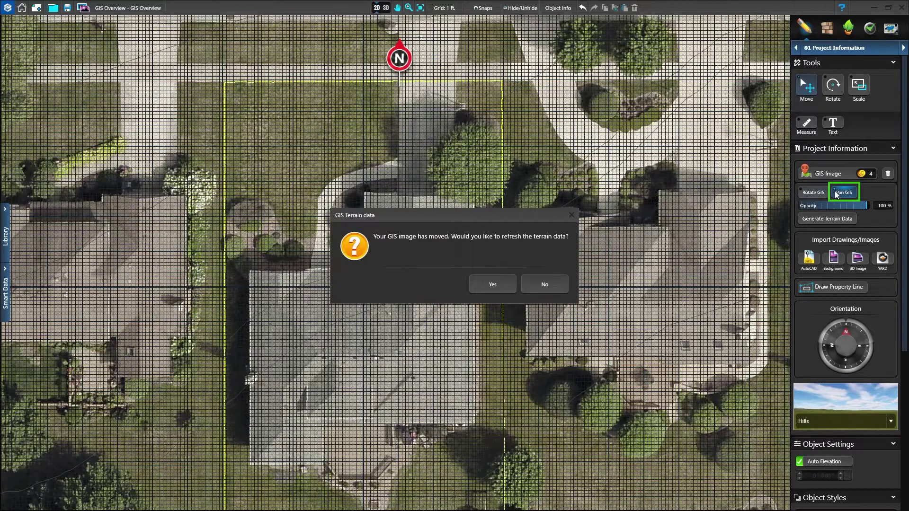
# Regenerate terrain data from the GIS image, confirming it replaces earlier terrain changes.
pyautogui.click(475, 292)
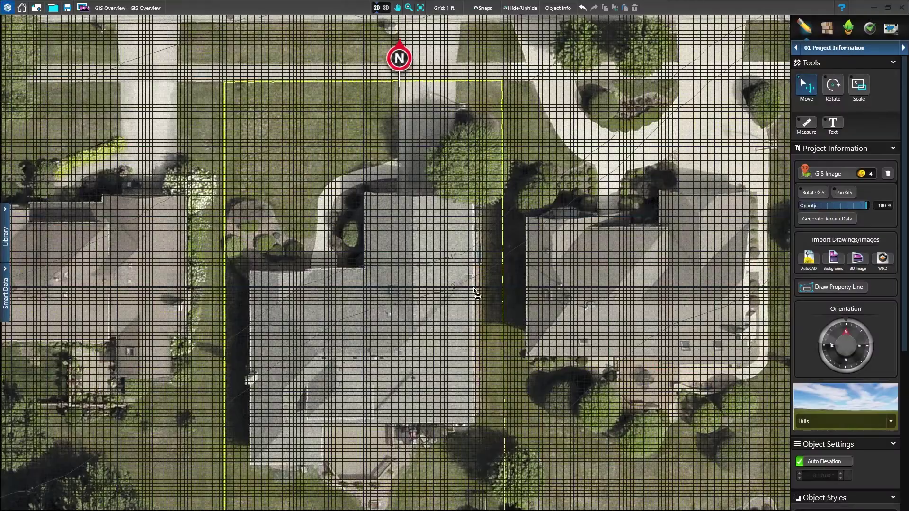
pyautogui.click(801, 222)
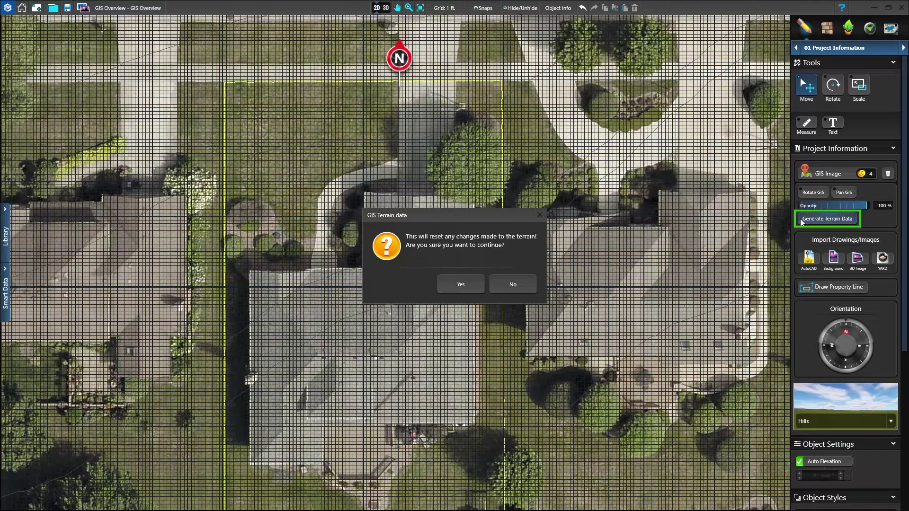
pyautogui.click(457, 290)
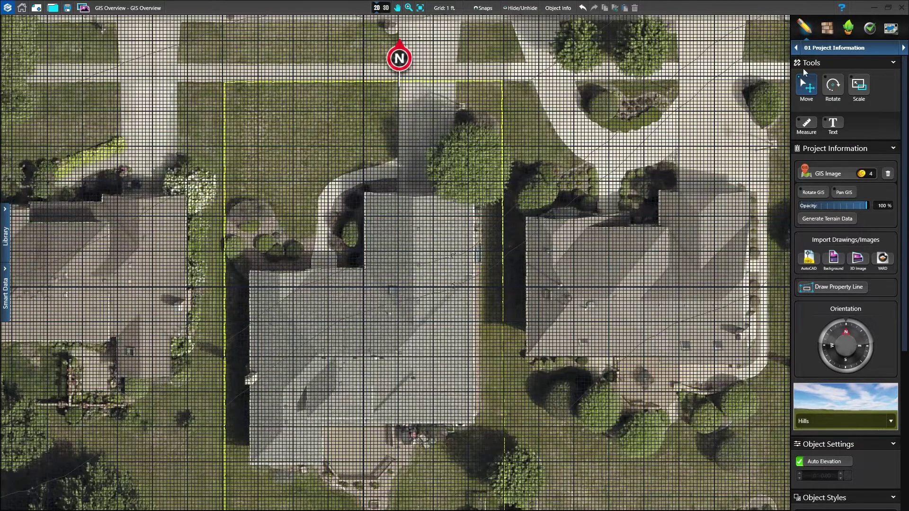
pyautogui.click(826, 49)
# In 02 House, trace the roof outline corner by corner with the Line tool, then view it in 3D.
pyautogui.click(823, 82)
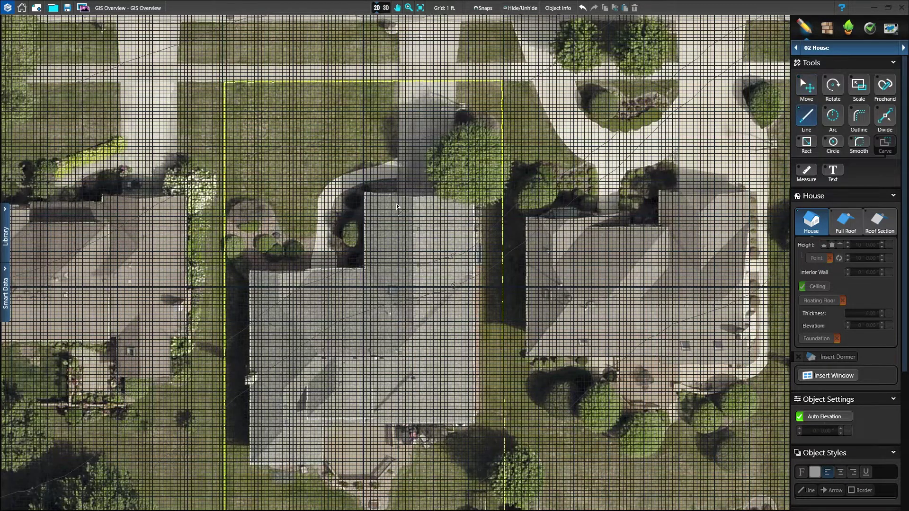
pyautogui.click(364, 192)
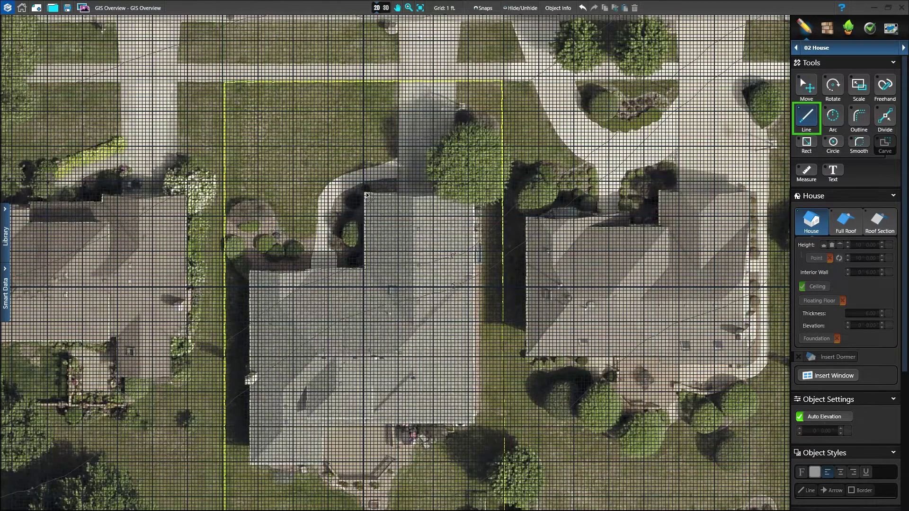
pyautogui.click(475, 191)
pyautogui.click(476, 424)
pyautogui.click(321, 423)
pyautogui.click(322, 466)
pyautogui.click(247, 466)
pyautogui.click(248, 269)
pyautogui.click(363, 269)
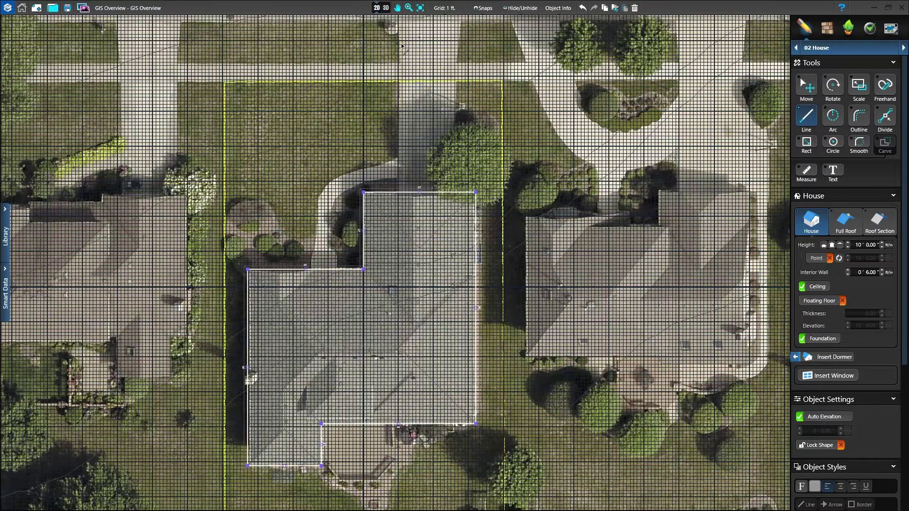
pyautogui.click(385, 8)
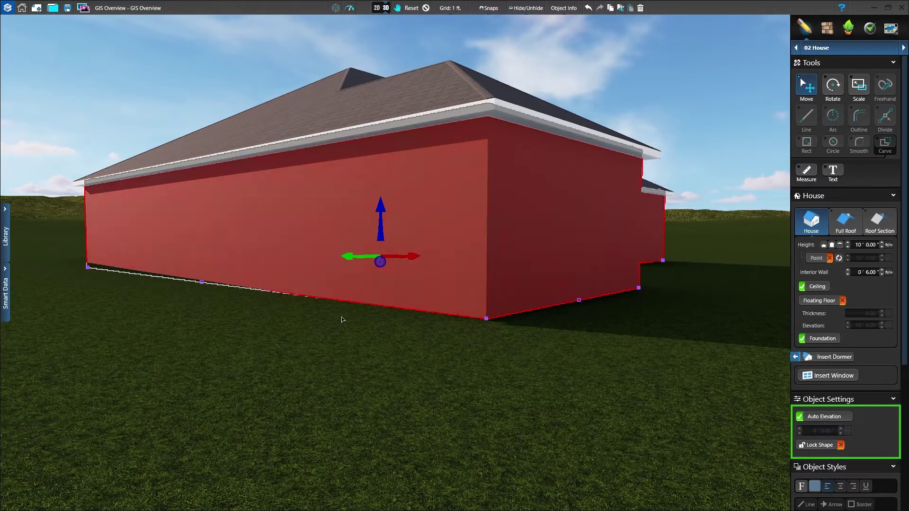
# Turn off Auto Elevation, set house elevation to -4 and wall height to 10' 4".
pyautogui.click(811, 416)
pyautogui.doubleClick(828, 431)
pyautogui.write('-4')
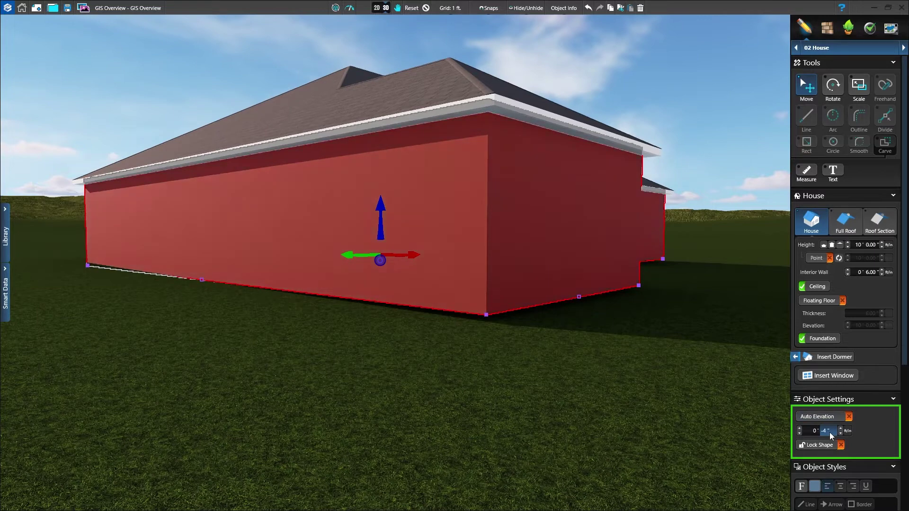
pyautogui.press('Return')
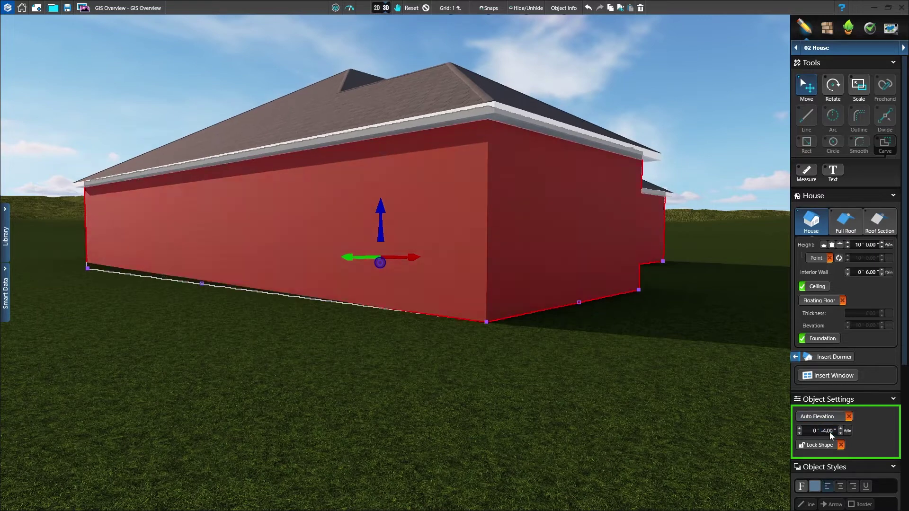
pyautogui.doubleClick(871, 244)
pyautogui.write('4')
pyautogui.press('Return')
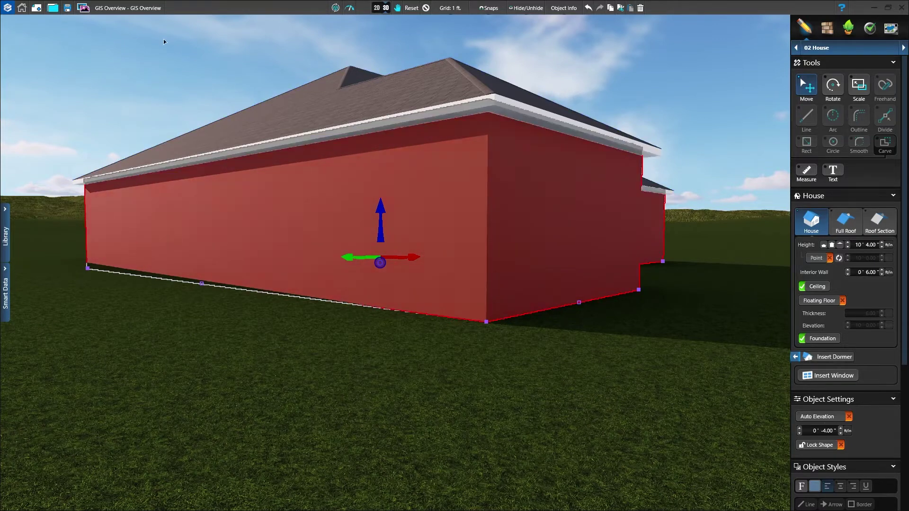
pyautogui.click(84, 11)
pyautogui.doubleClick(439, 112)
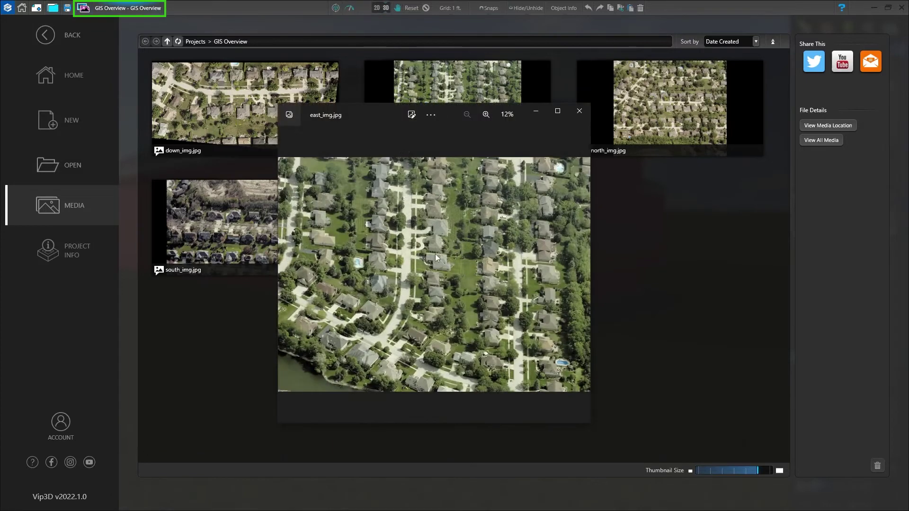
pyautogui.scroll(1, 435, 266)
pyautogui.scroll(5, 437, 269)
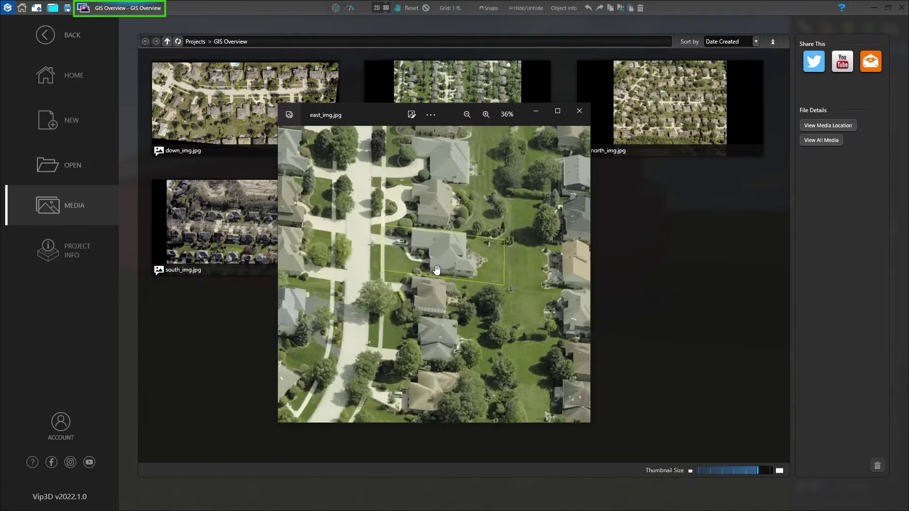
pyautogui.scroll(4, 437, 269)
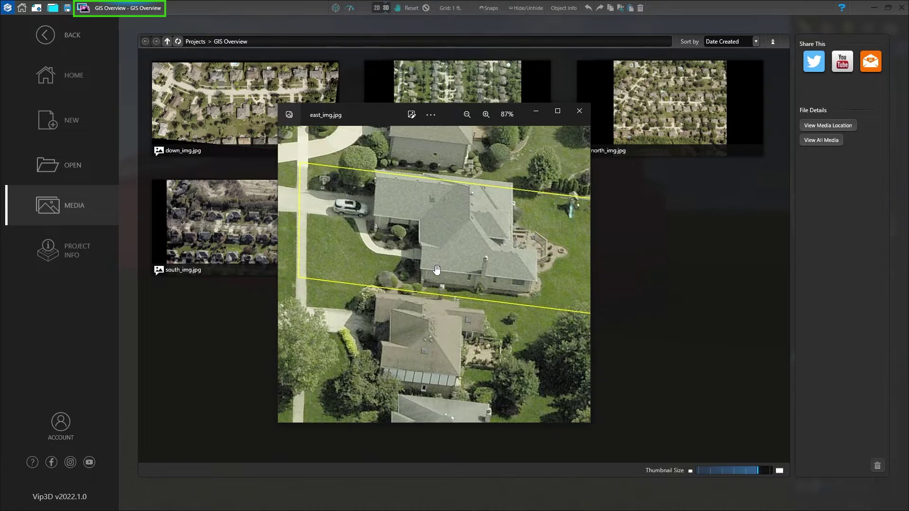
pyautogui.click(584, 115)
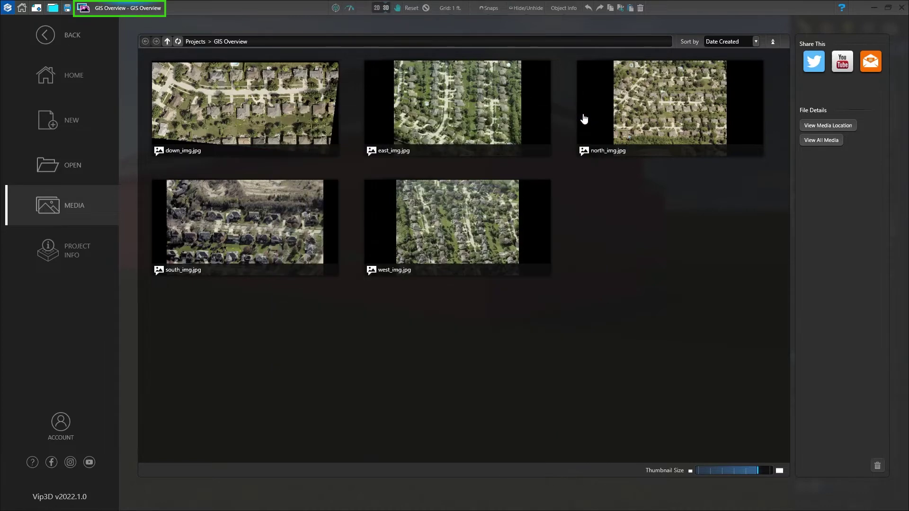
# In 2D Walls, Fences & Railing, draw a wall down the right parcel line and along the bottom.
pyautogui.click(84, 9)
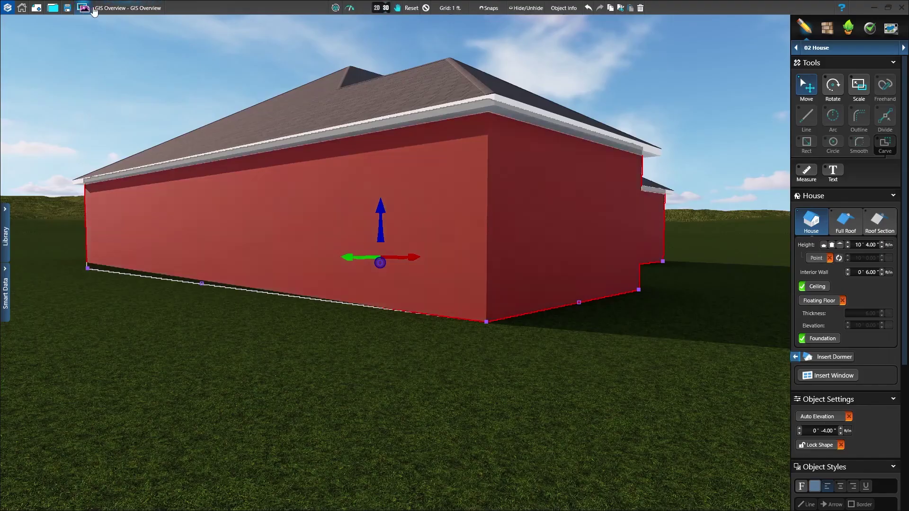
pyautogui.click(383, 9)
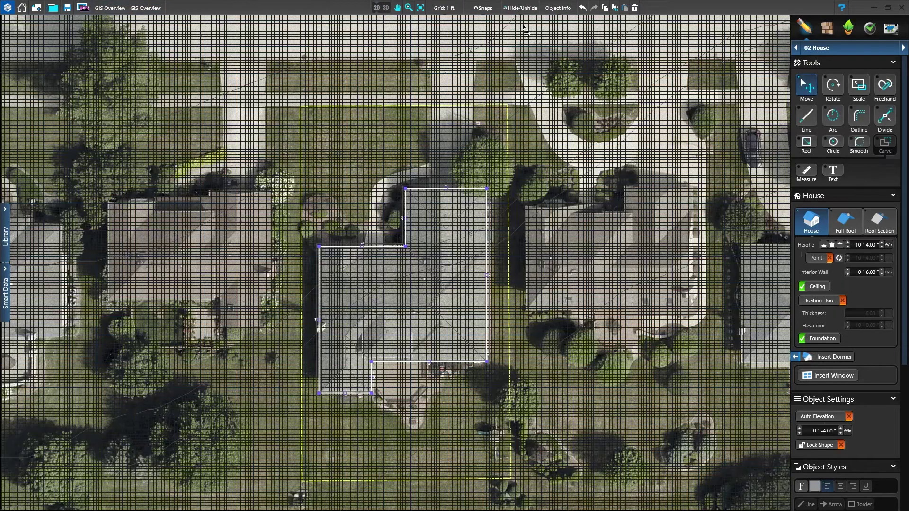
pyautogui.click(902, 49)
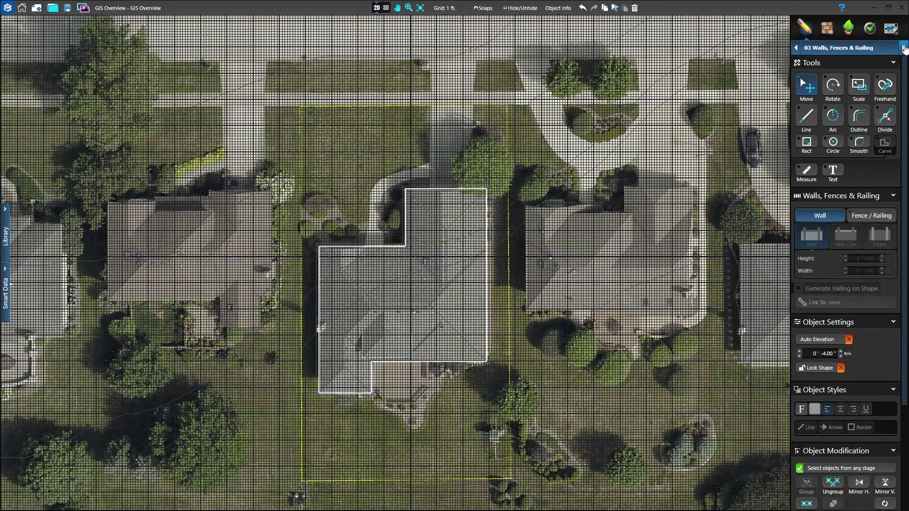
pyautogui.click(802, 117)
pyautogui.click(509, 169)
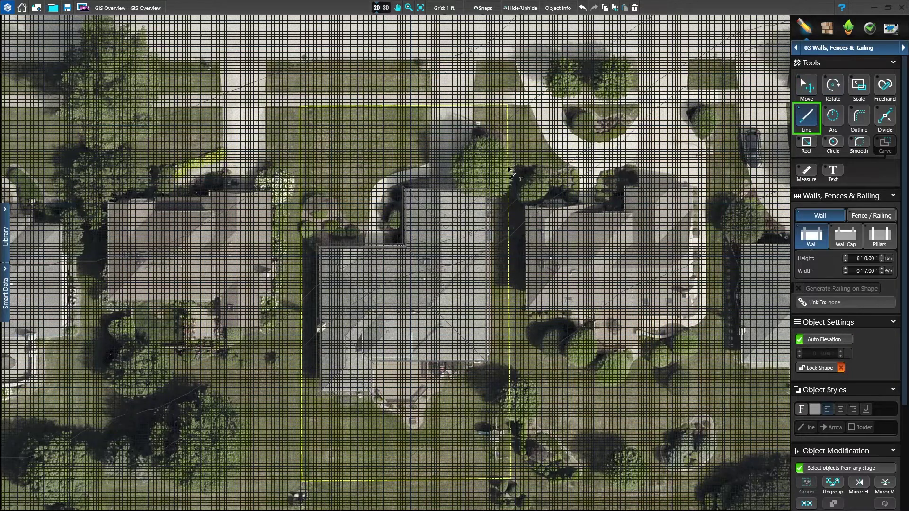
pyautogui.click(511, 480)
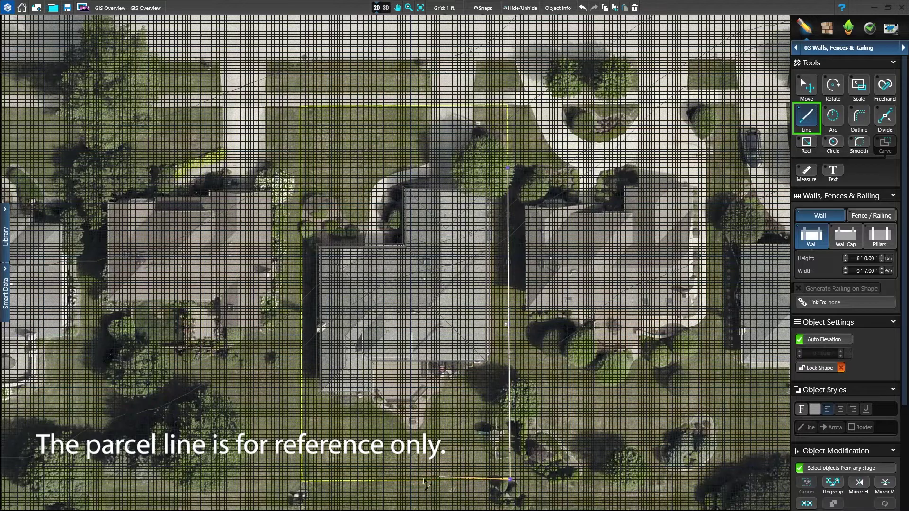
pyautogui.click(301, 480)
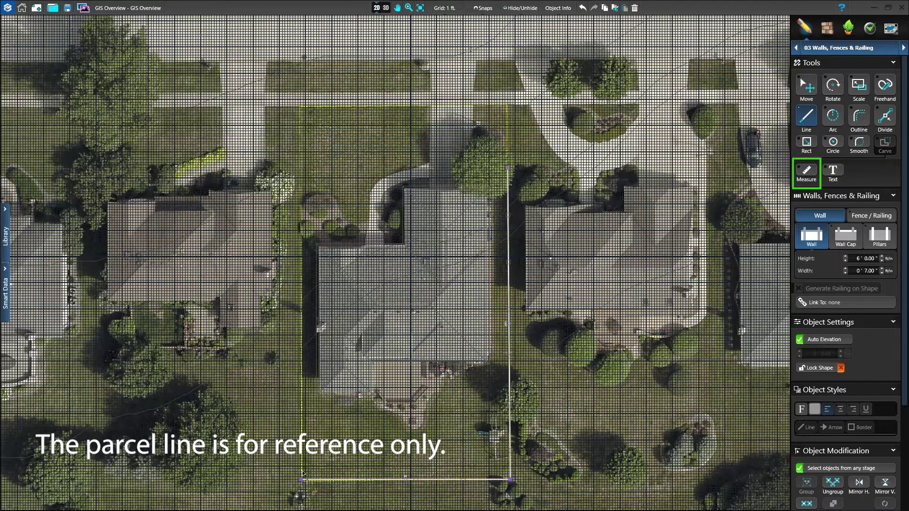
# Finish the wall up the left parcel line, then measure near the house and 5' across the sidewalk.
pyautogui.click(302, 205)
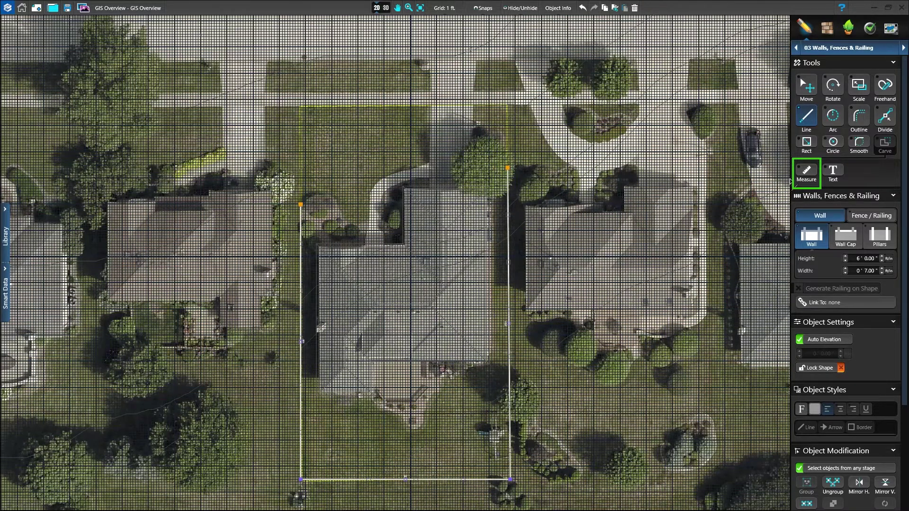
pyautogui.click(795, 180)
pyautogui.moveTo(487, 217); pyautogui.dragTo(506, 216)
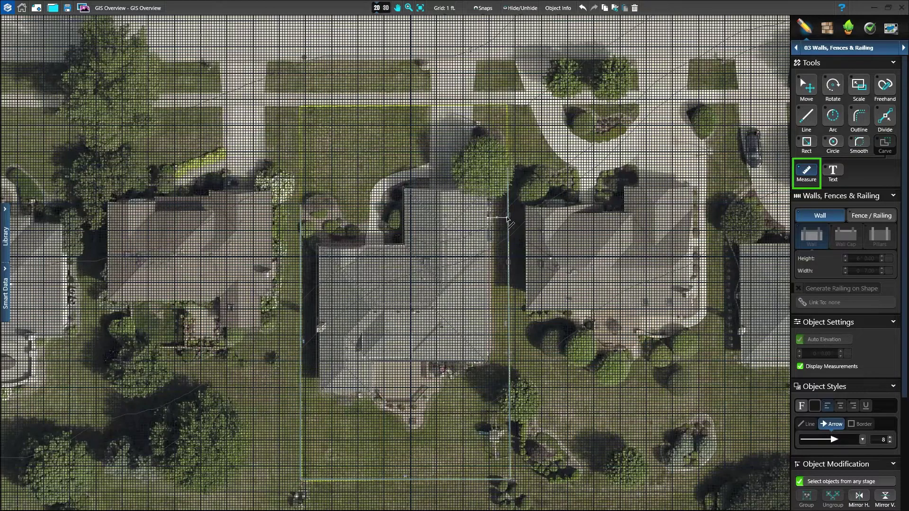
pyautogui.moveTo(506, 217); pyautogui.dragTo(507, 217)
pyautogui.scroll(8, 435, 98)
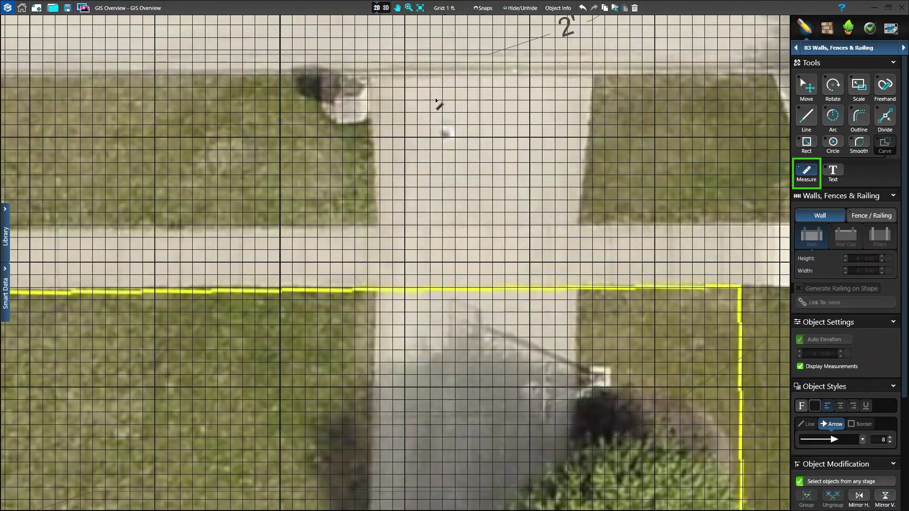
pyautogui.moveTo(368, 226); pyautogui.dragTo(366, 283)
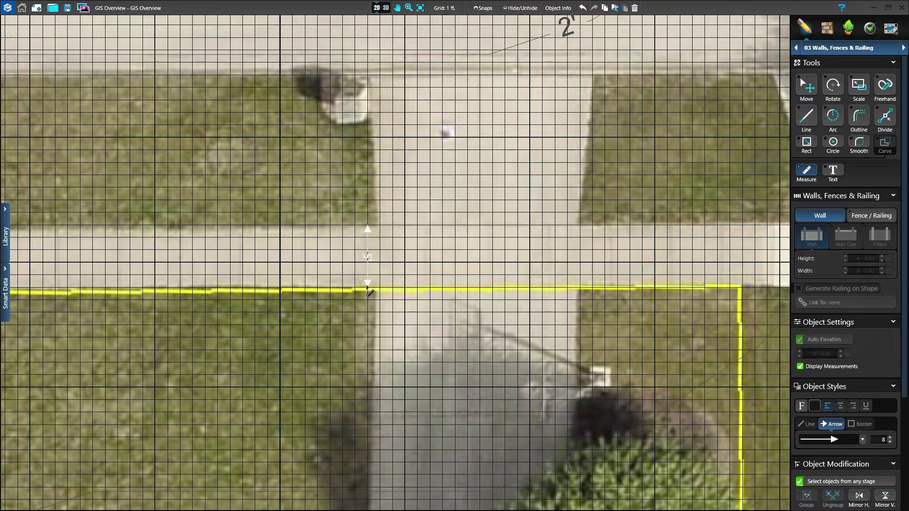
# Jump to the construction phase, advance to 16 Page Layout, and open the plan block's display settings.
pyautogui.click(890, 29)
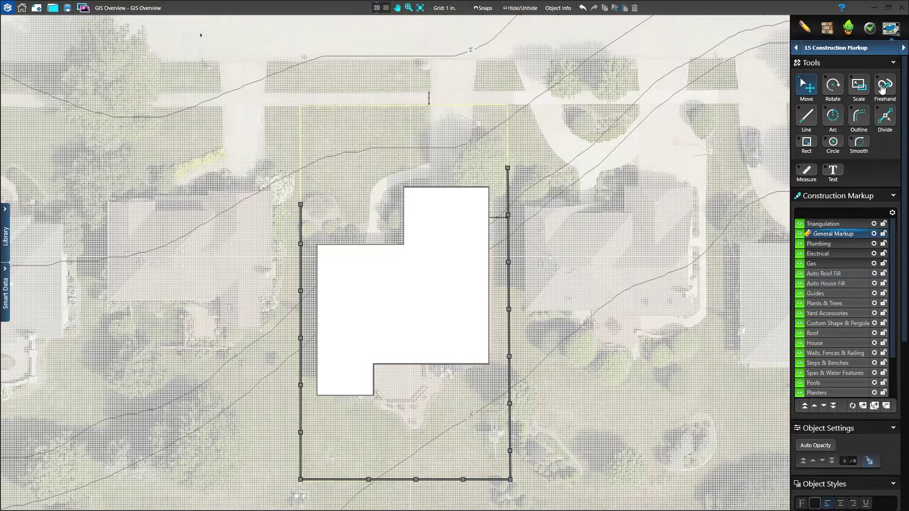
pyautogui.click(902, 49)
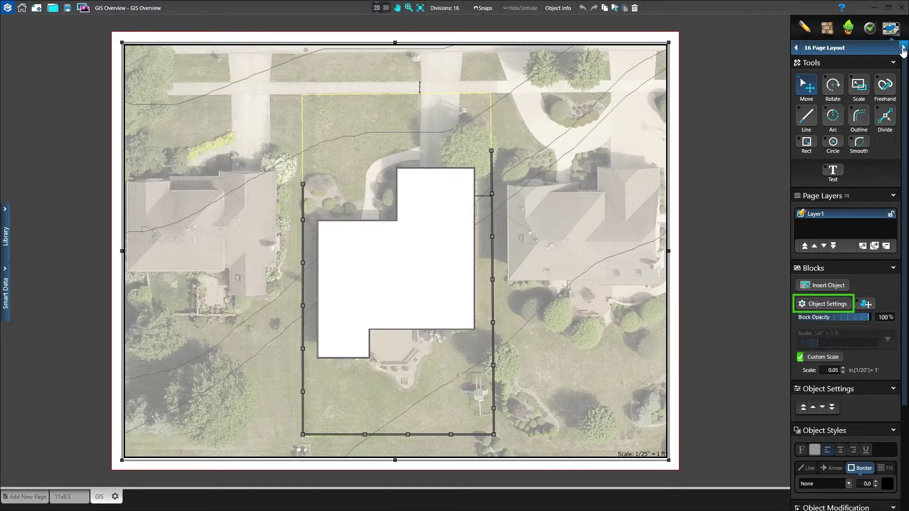
pyautogui.click(830, 305)
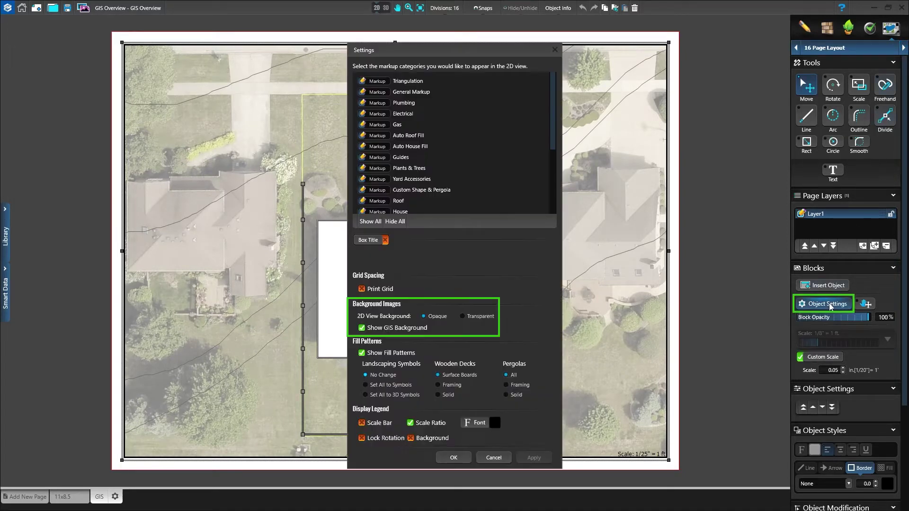